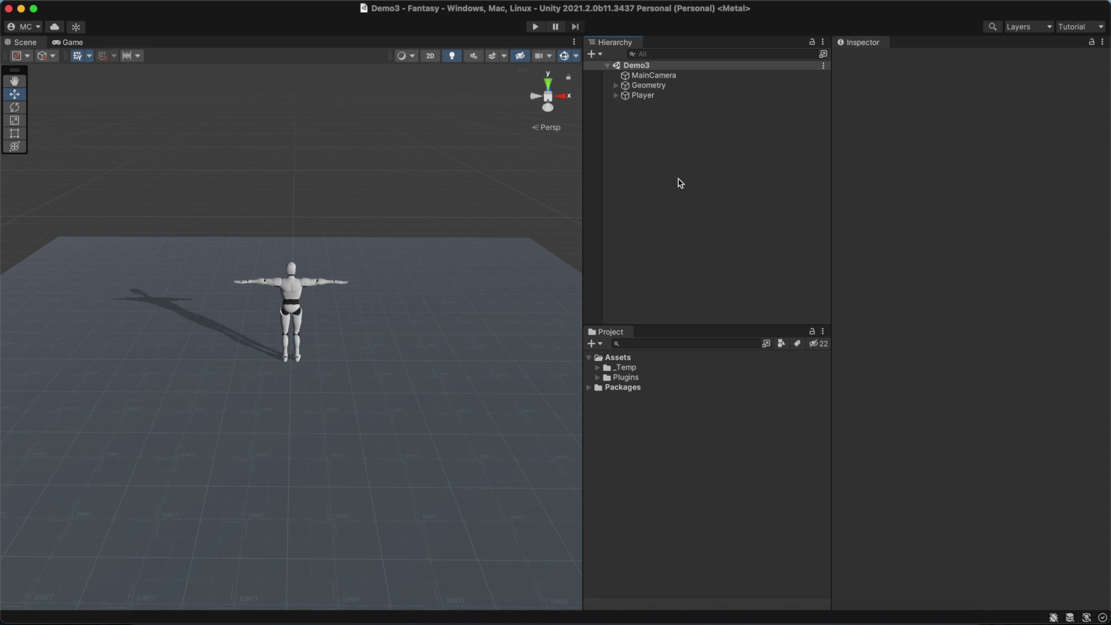
Create a Game Creator UI button on a canvas from the Hierarchy
right_click(655, 136)
mouse_move(783, 303)
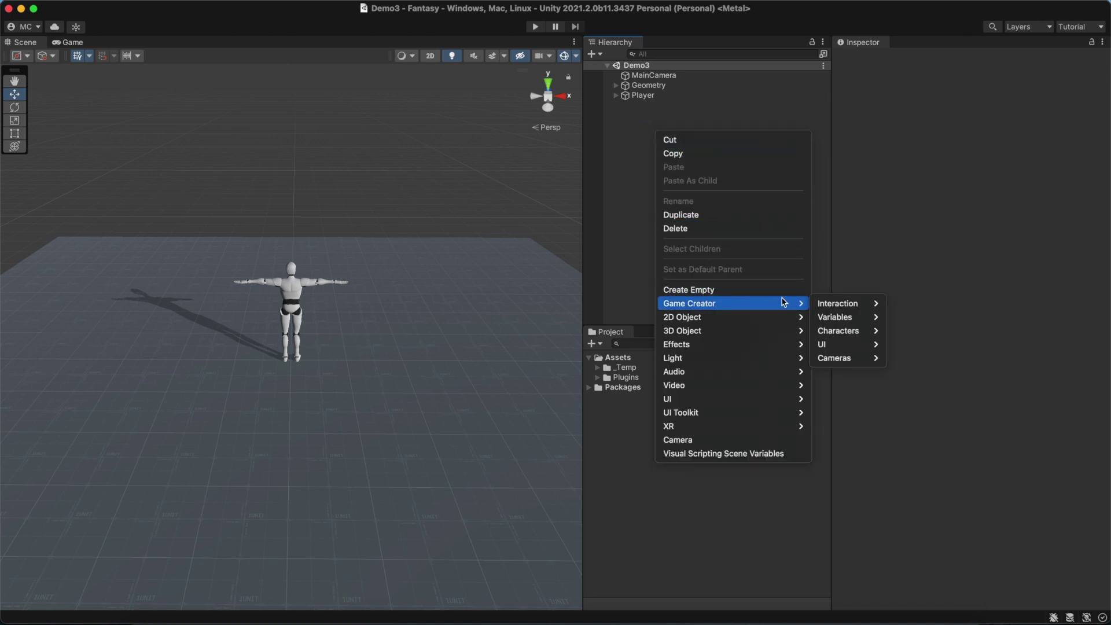
mouse_move(855, 345)
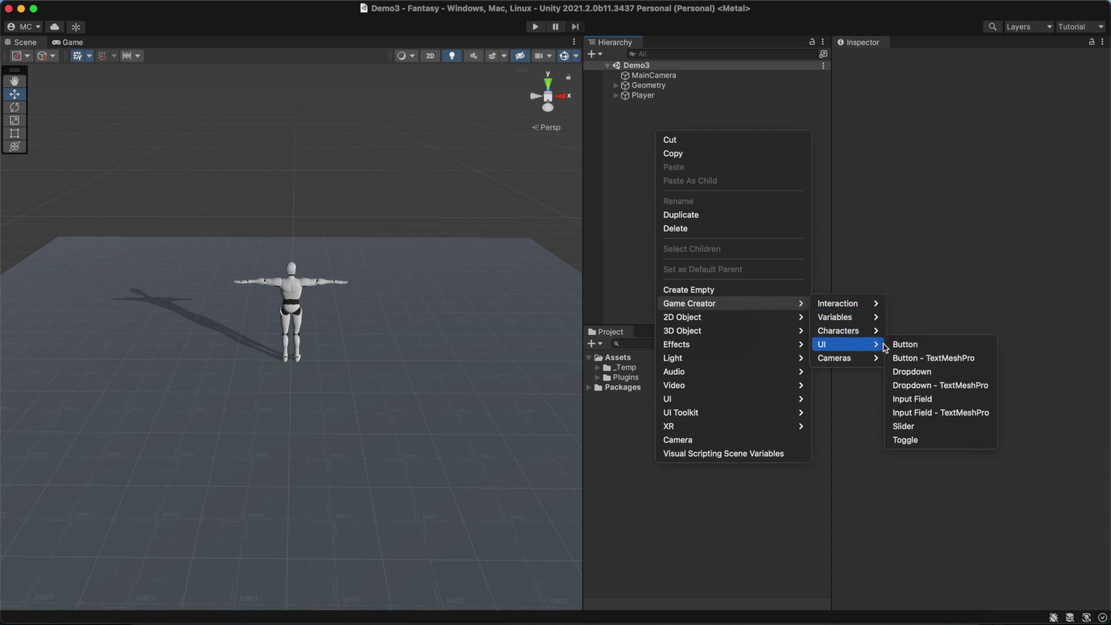
left_click(939, 344)
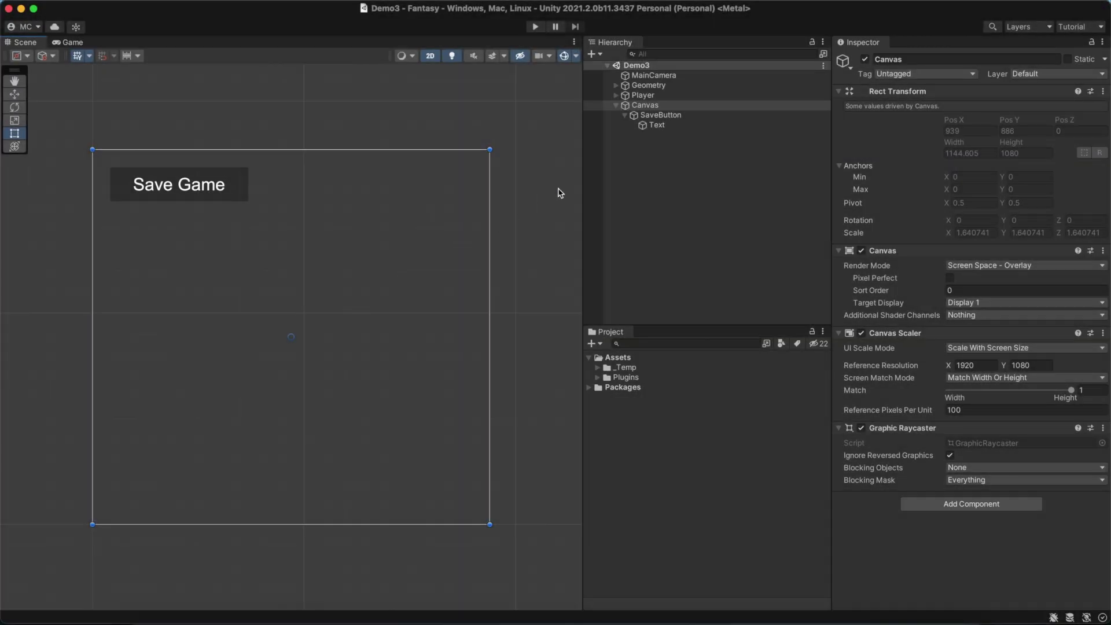
Replace SaveButton's 'Log: Click!' instruction with the Storage instruction 'Save game in slot 1'
left_click(660, 115)
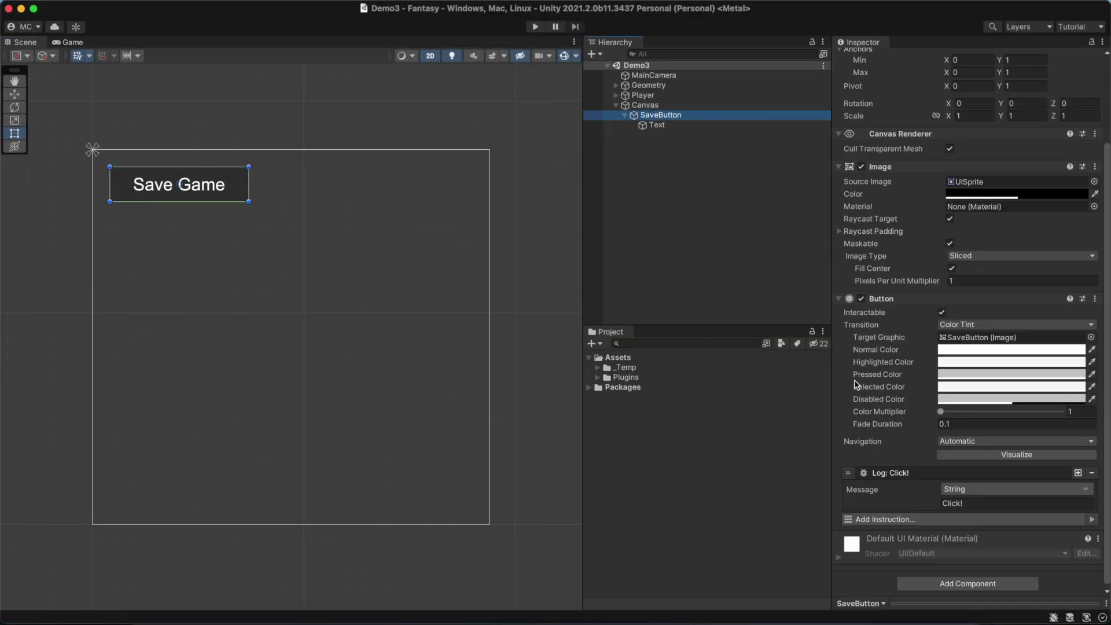
left_click(914, 473)
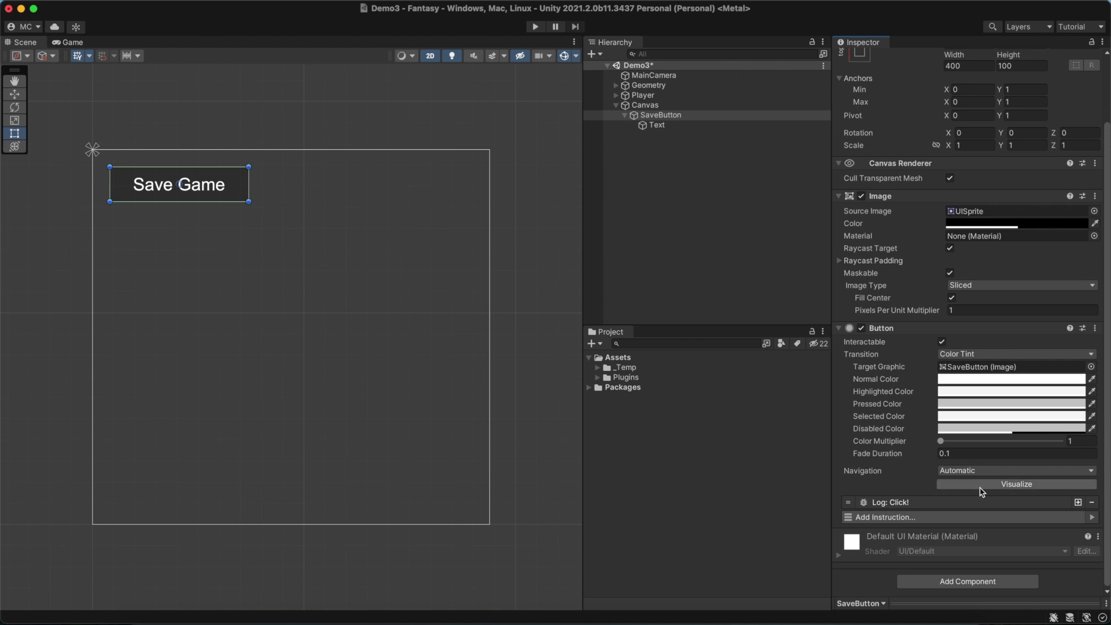
left_click(1092, 502)
left_click(1000, 521)
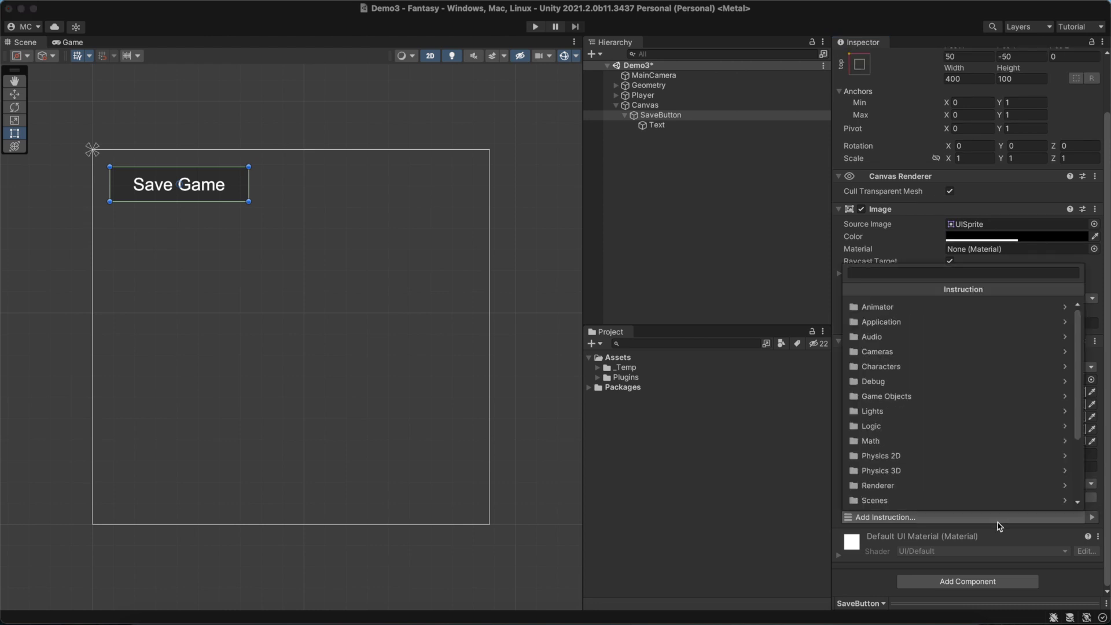
scroll(973, 464, "down", 4)
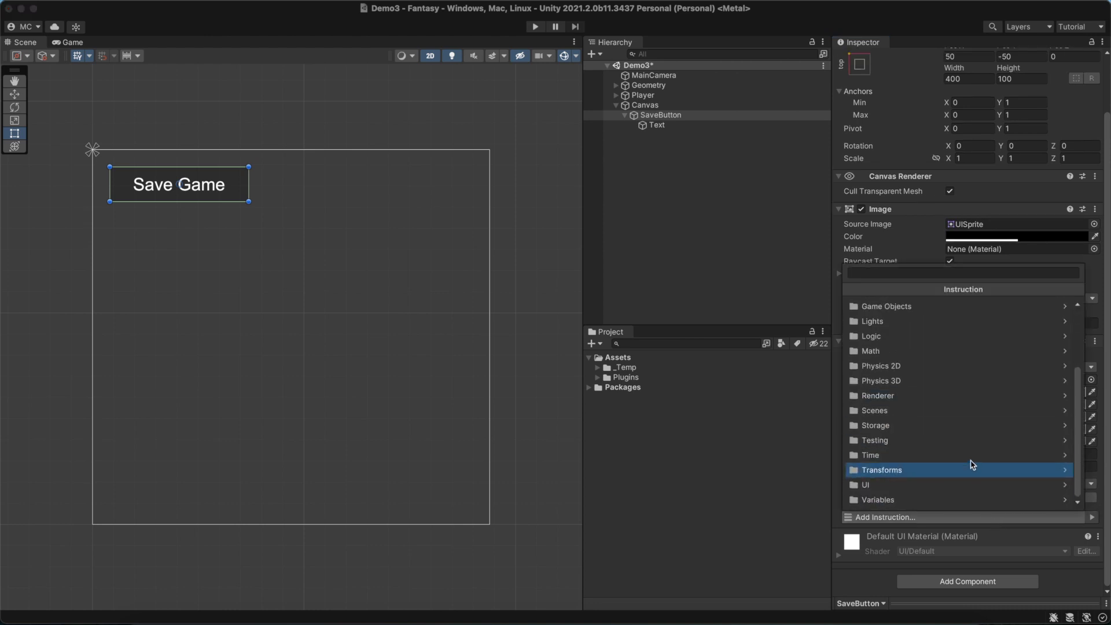
left_click(965, 426)
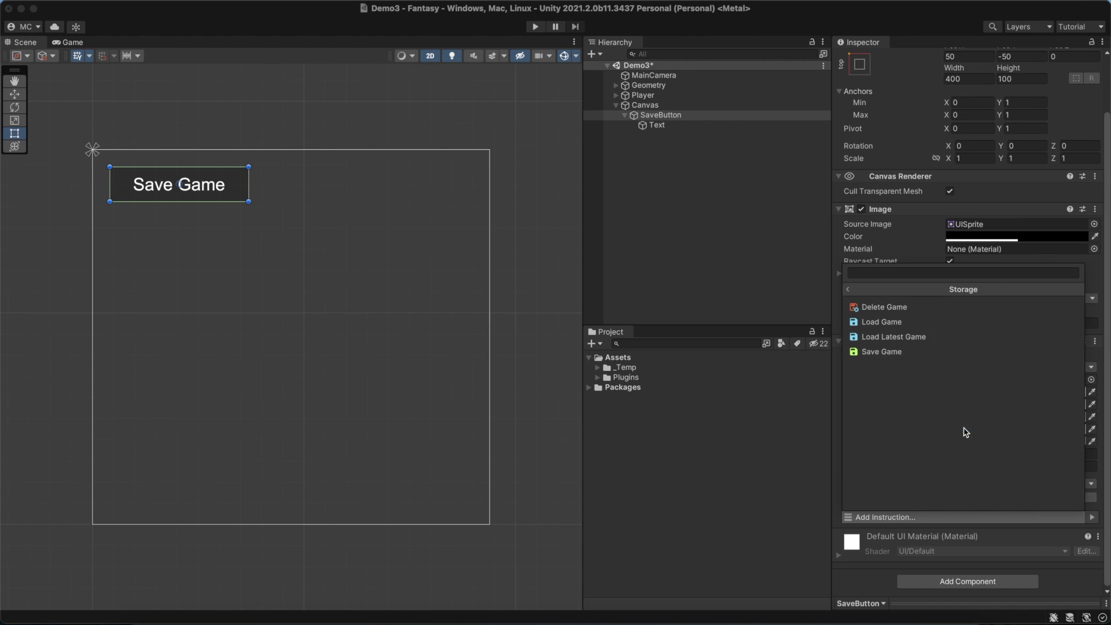
left_click(948, 355)
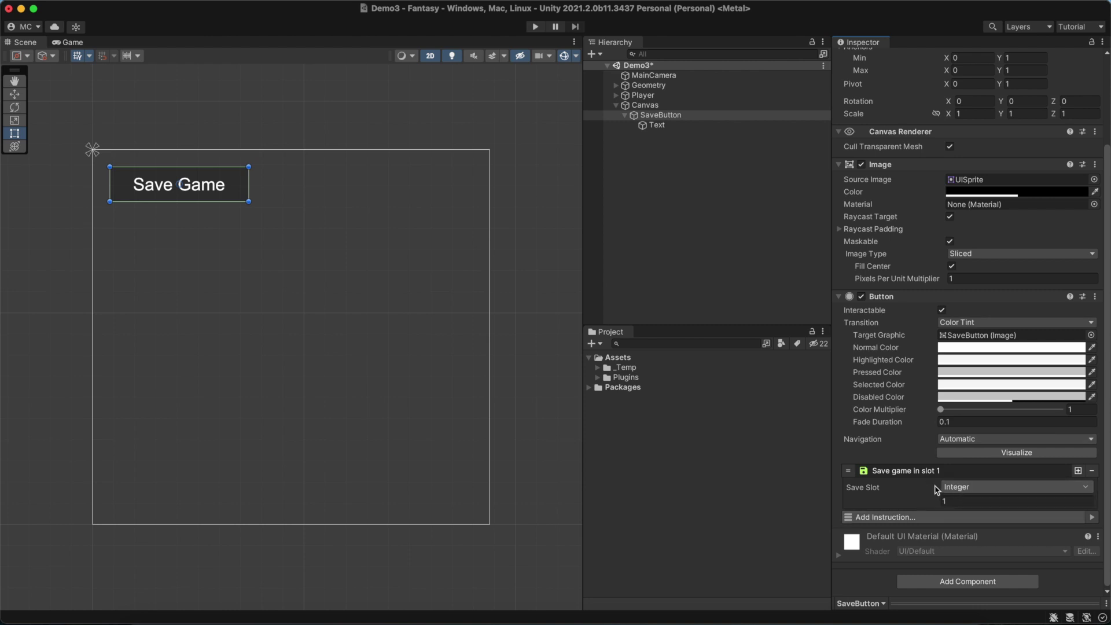
left_click(960, 473)
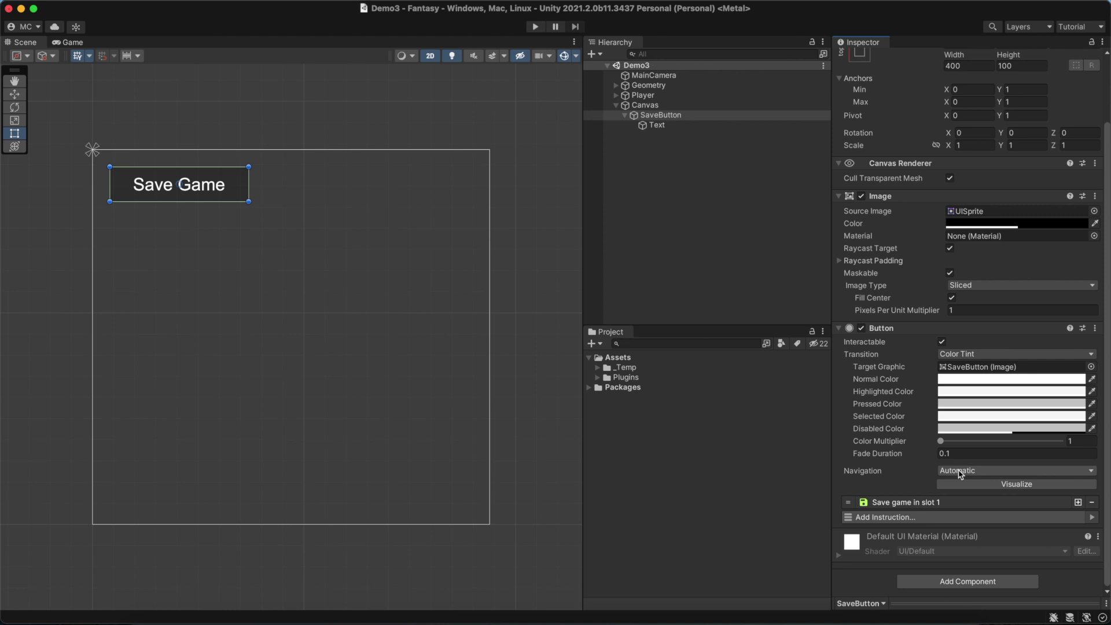
Duplicate SaveButton and rename the copy 'LoadButton'
left_click(636, 116)
right_click(636, 117)
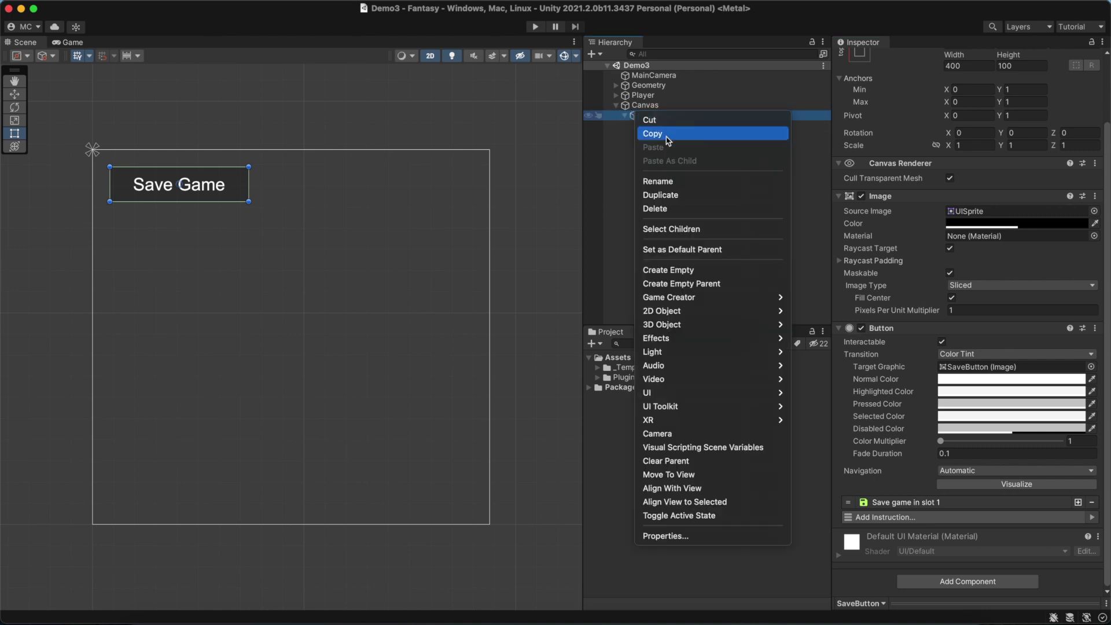
left_click(700, 193)
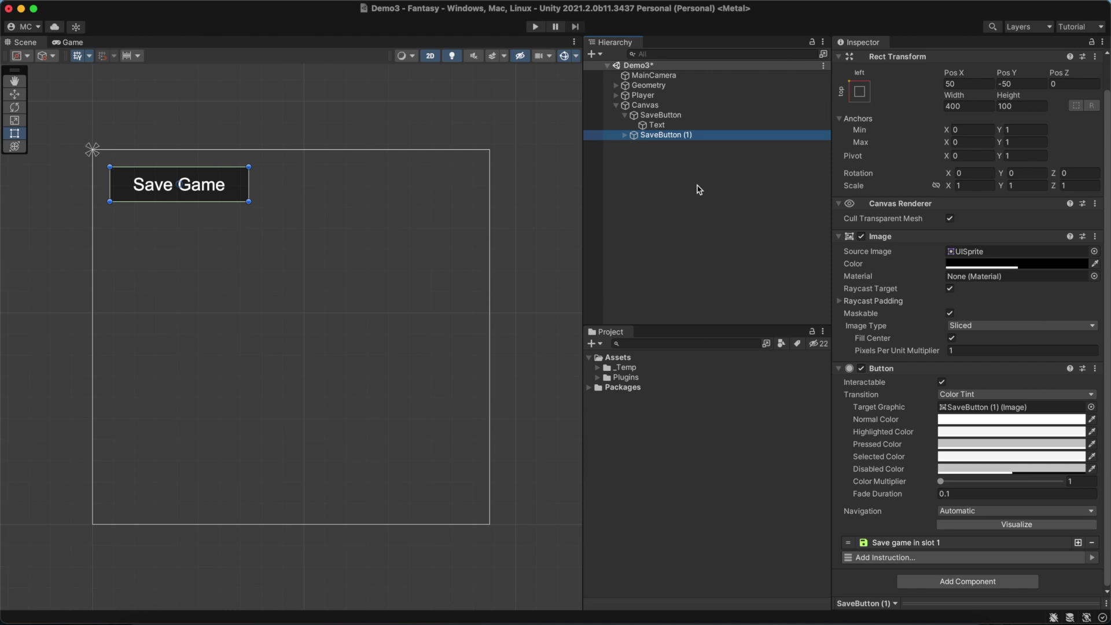
key("Return")
type("LoadButton")
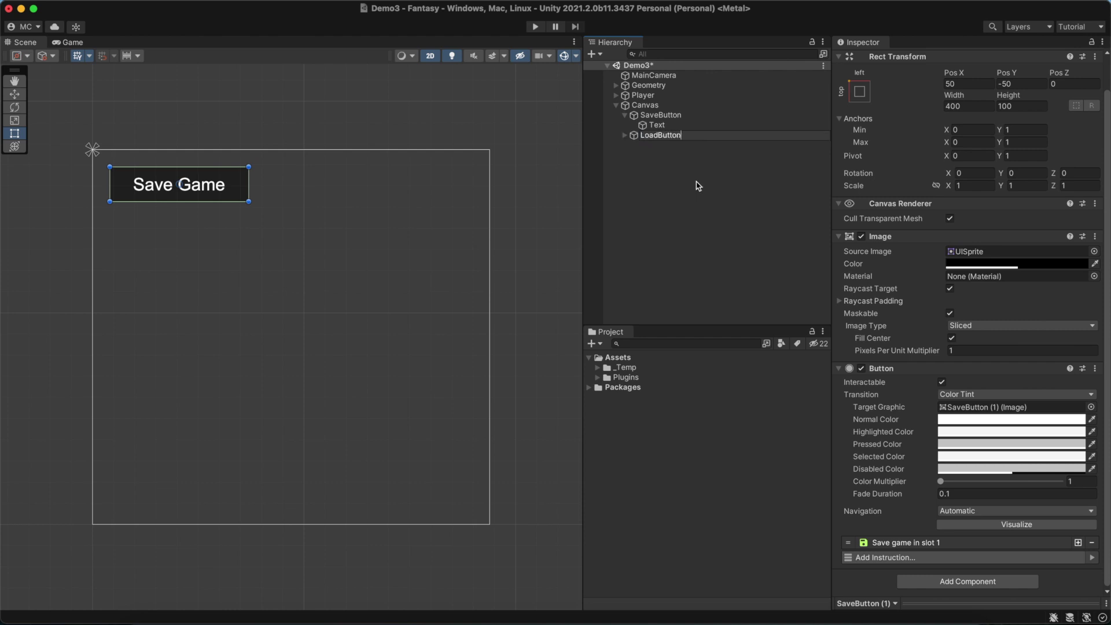
key("Return")
Move LoadButton below the Save Game button, setting Pos Y to -180
key("w")
left_click_drag(184, 134, 183, 186)
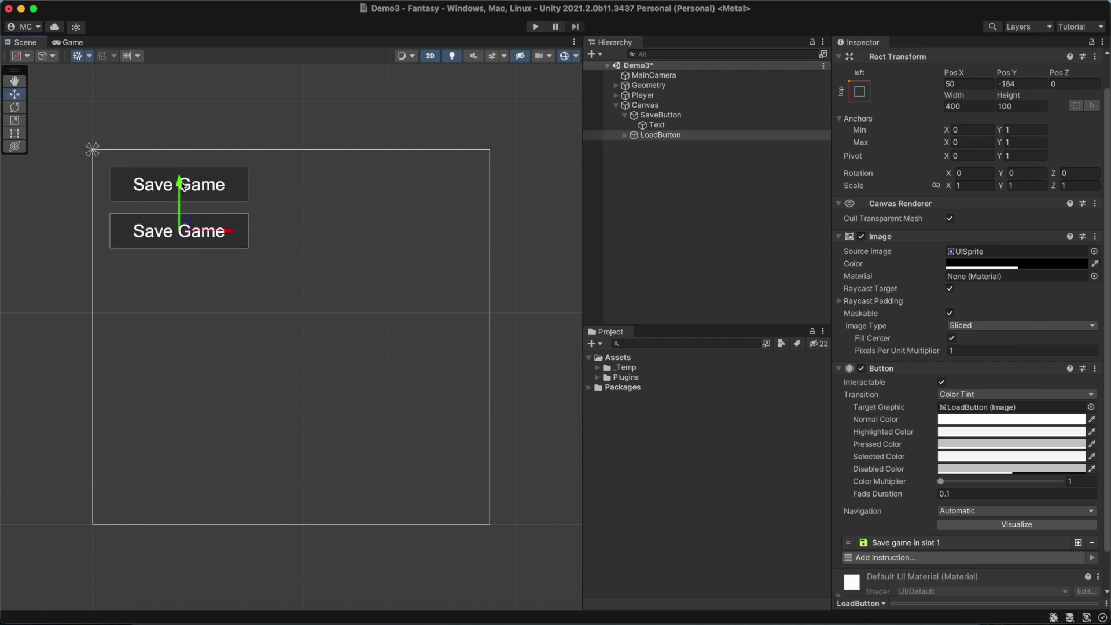
left_click(1036, 83)
type("-180")
key("Return")
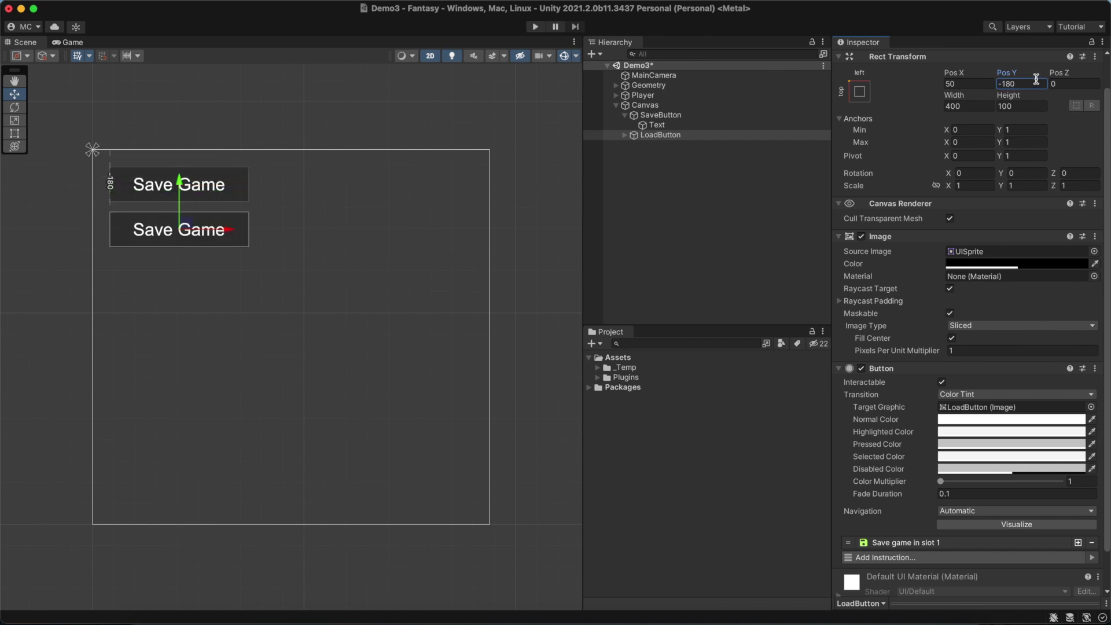
Change LoadButton's Text child label to 'Load Game'
left_click(625, 135)
left_click(660, 145)
left_click(905, 295)
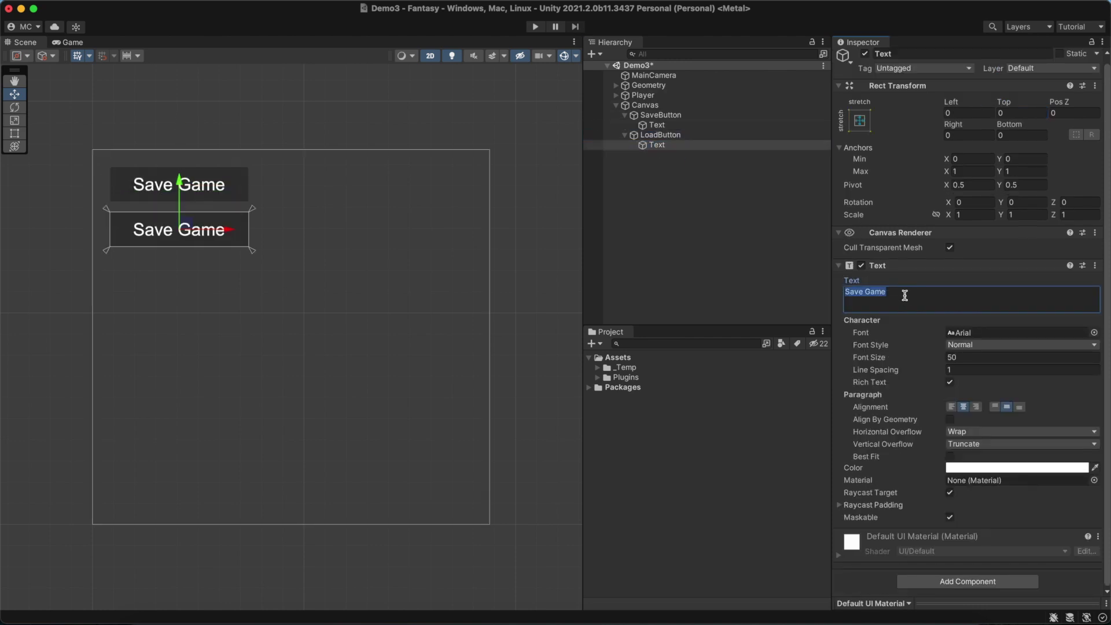
type("Load Game")
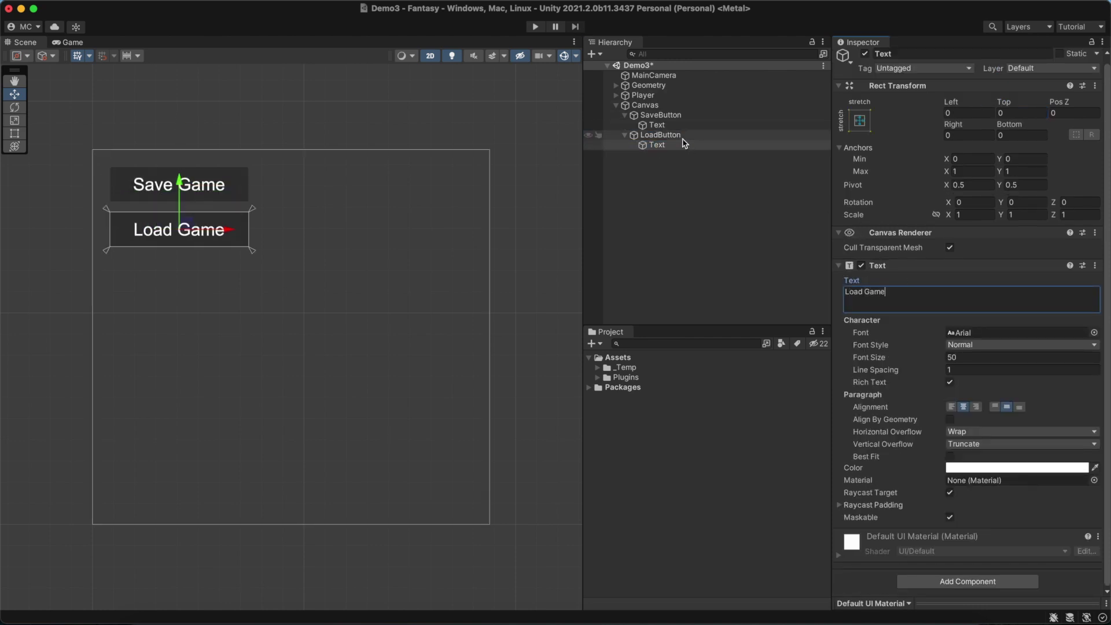
Replace LoadButton's save instruction with 'Load game from slot 1'
left_click(683, 136)
scroll(965, 249, "down", 3)
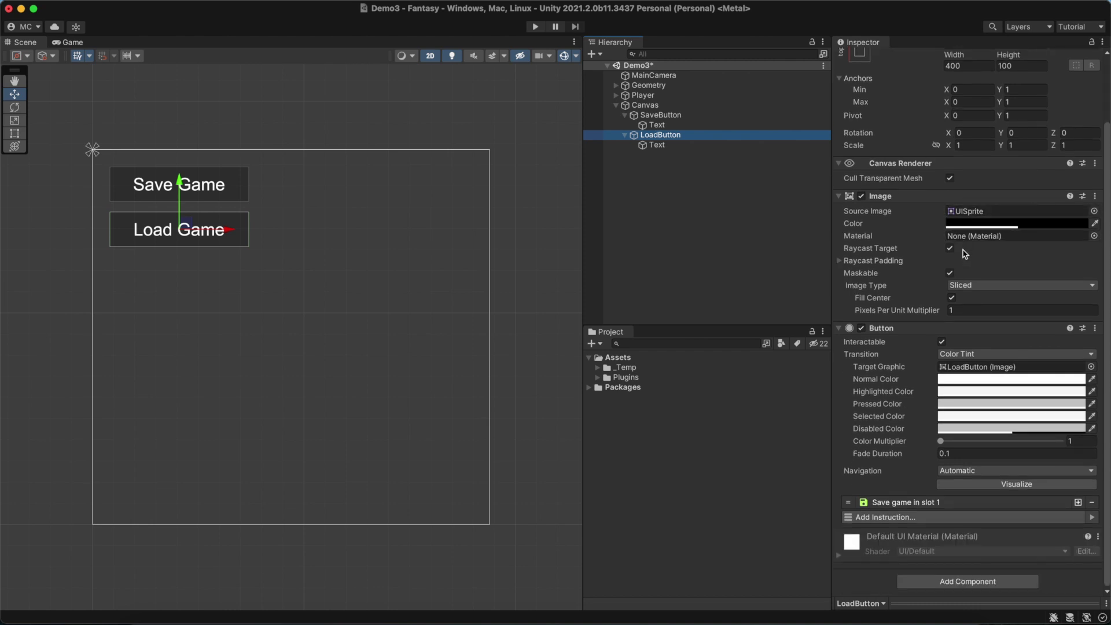
right_click(979, 504)
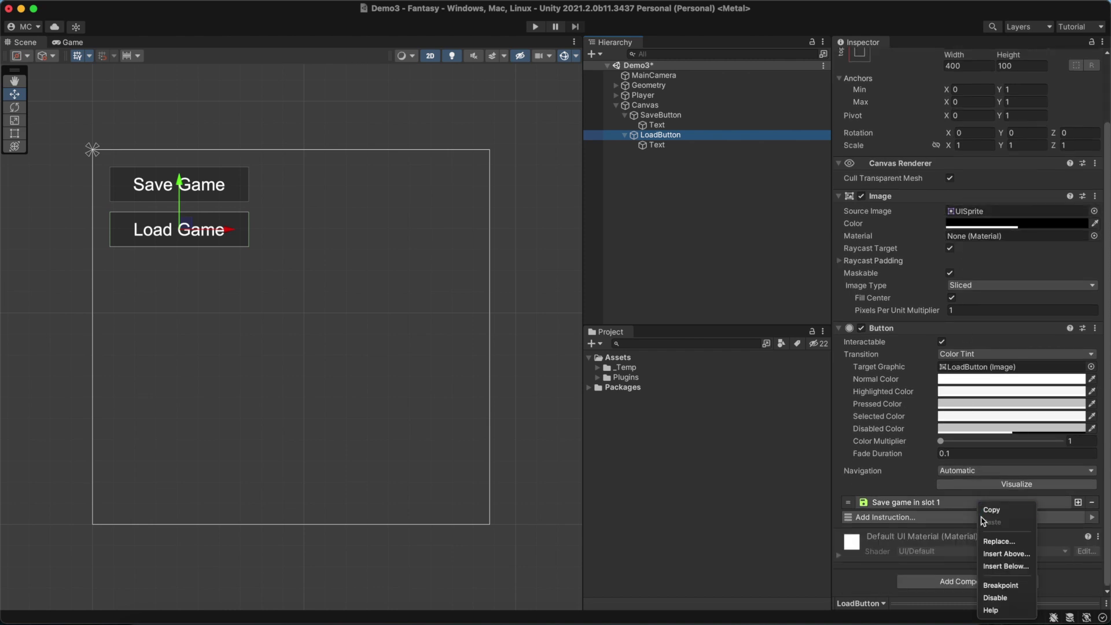
left_click(997, 542)
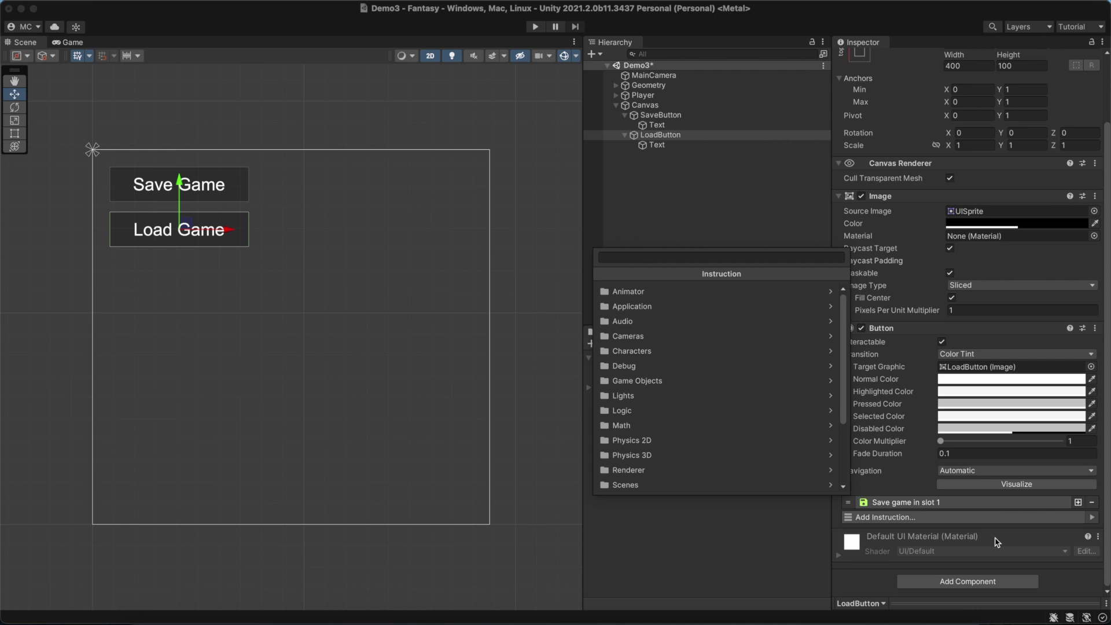
scroll(701, 394, "down", 2)
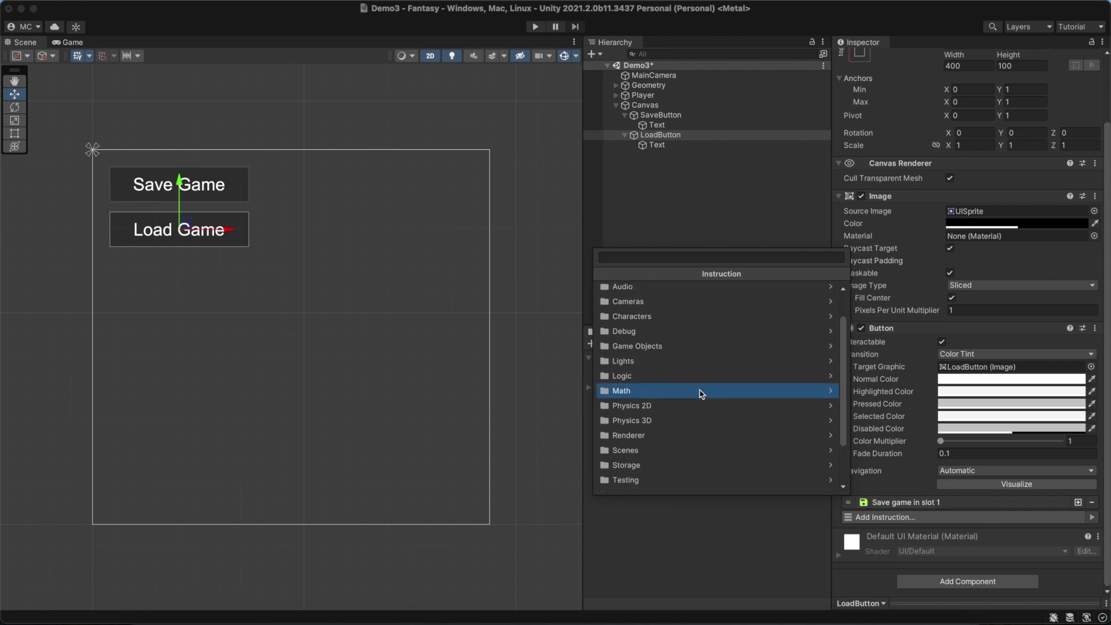
left_click(680, 463)
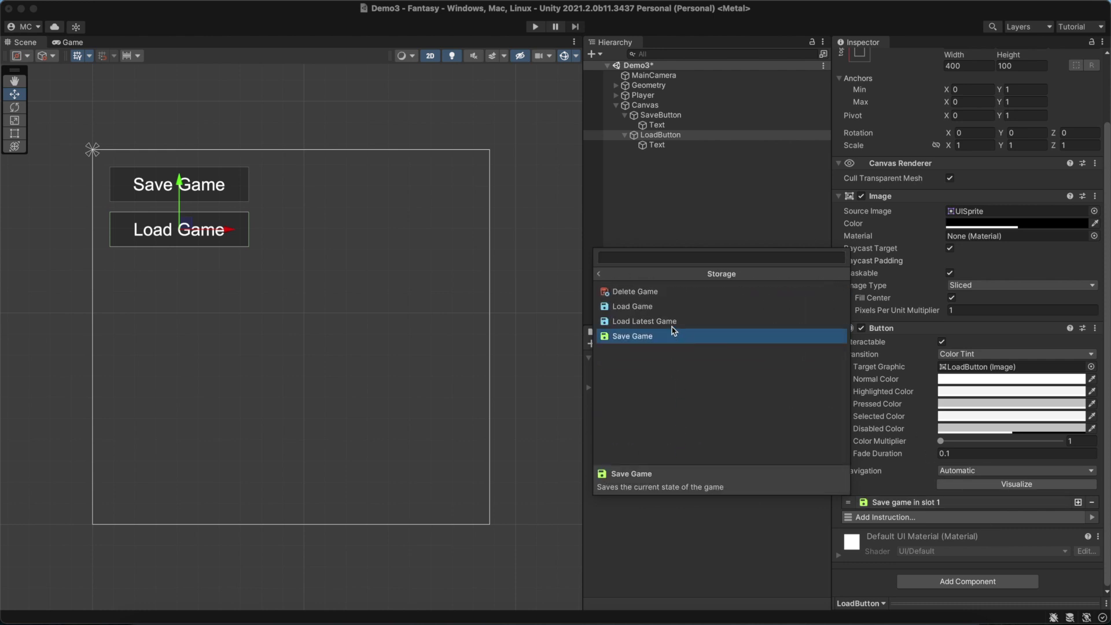
left_click(673, 308)
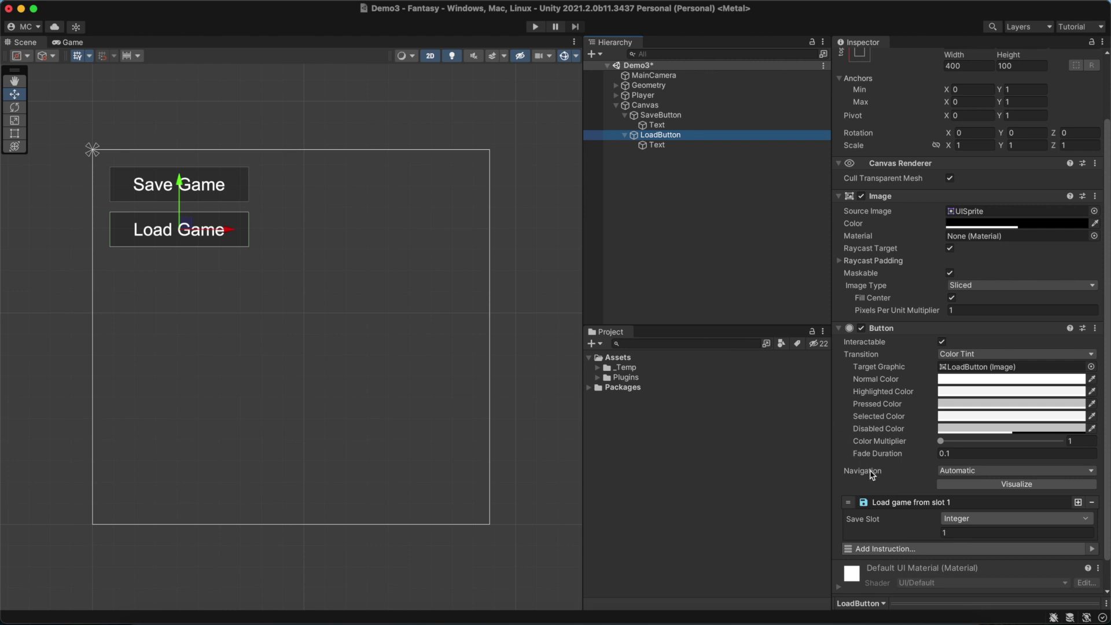
left_click(886, 501)
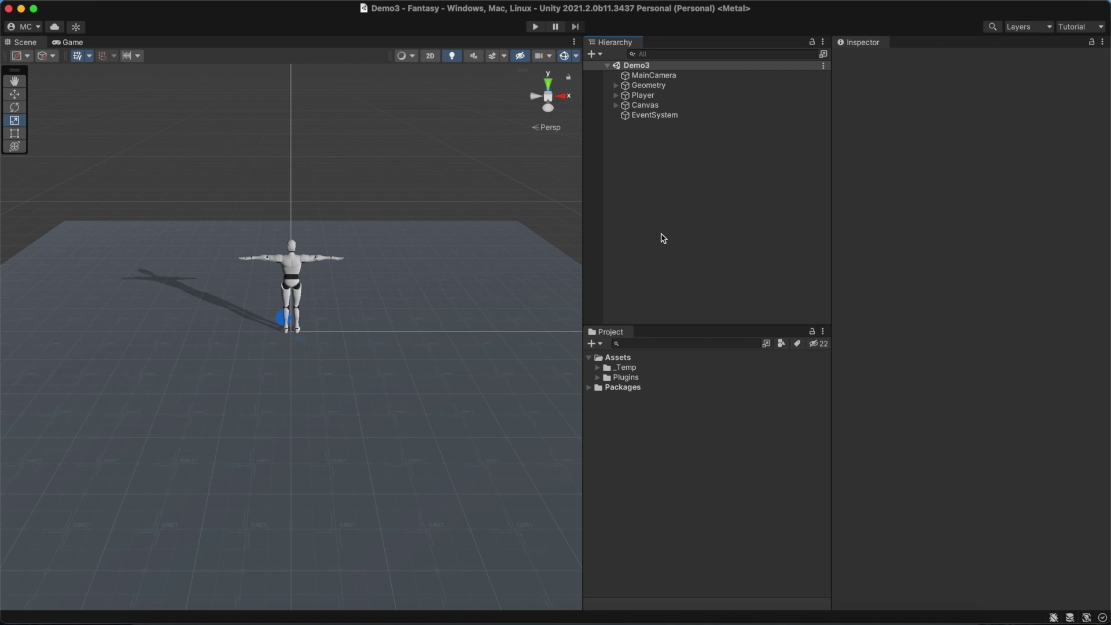
Create a 3D cube and move it in front of the character
right_click(666, 192)
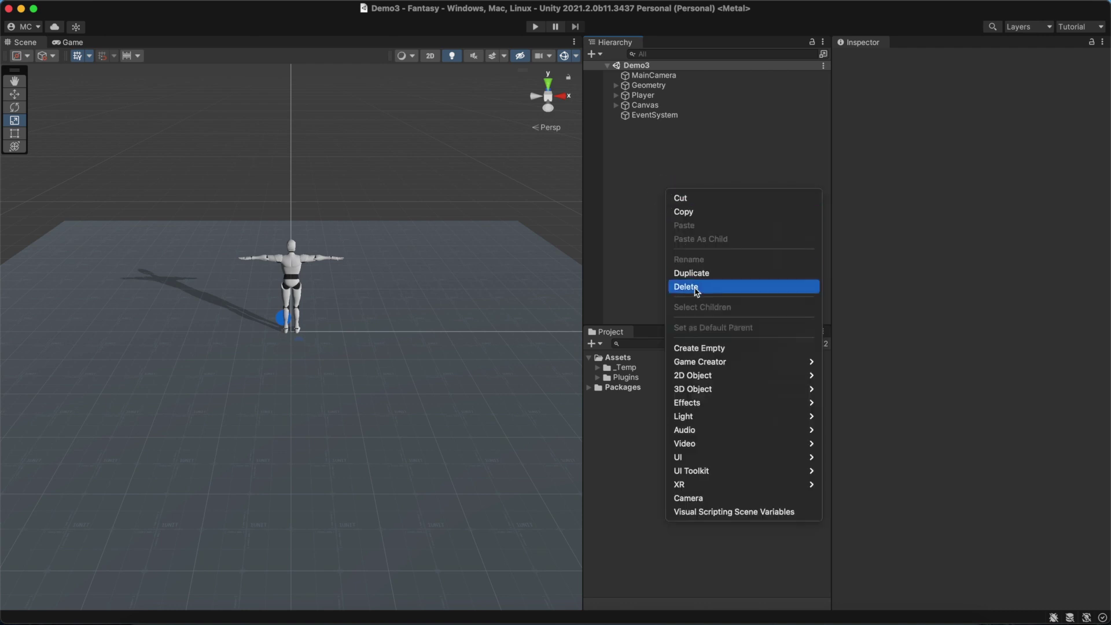
mouse_move(723, 388)
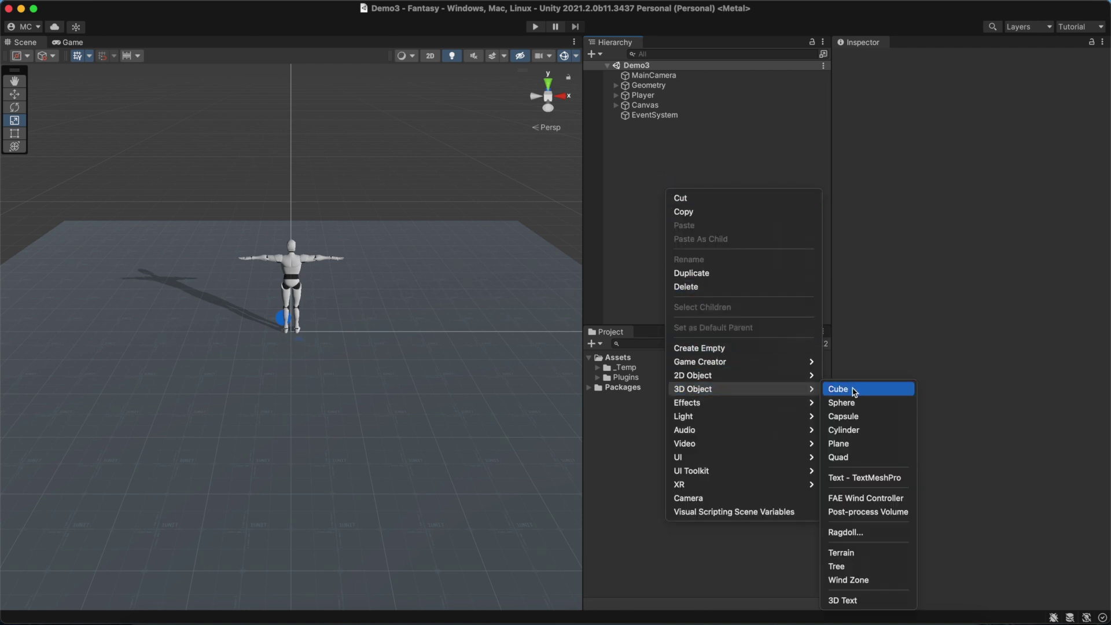
left_click(854, 390)
key("w")
left_click(293, 287)
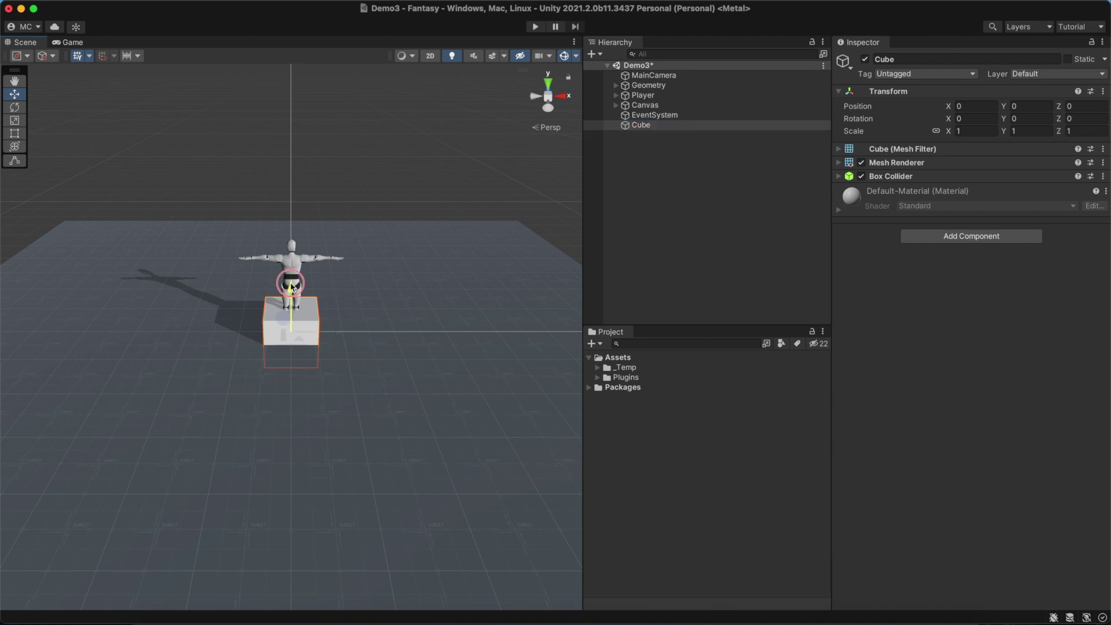
left_click_drag(292, 287, 296, 415)
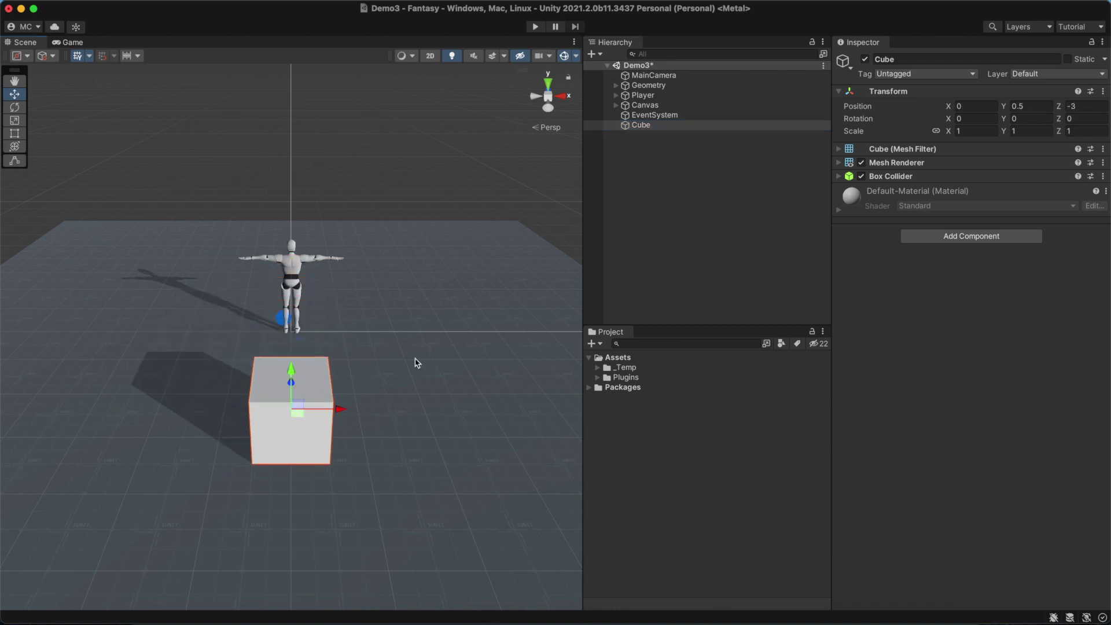
Add the Game Creator Save & Load Remember component to the cube and save the scene
left_click(950, 237)
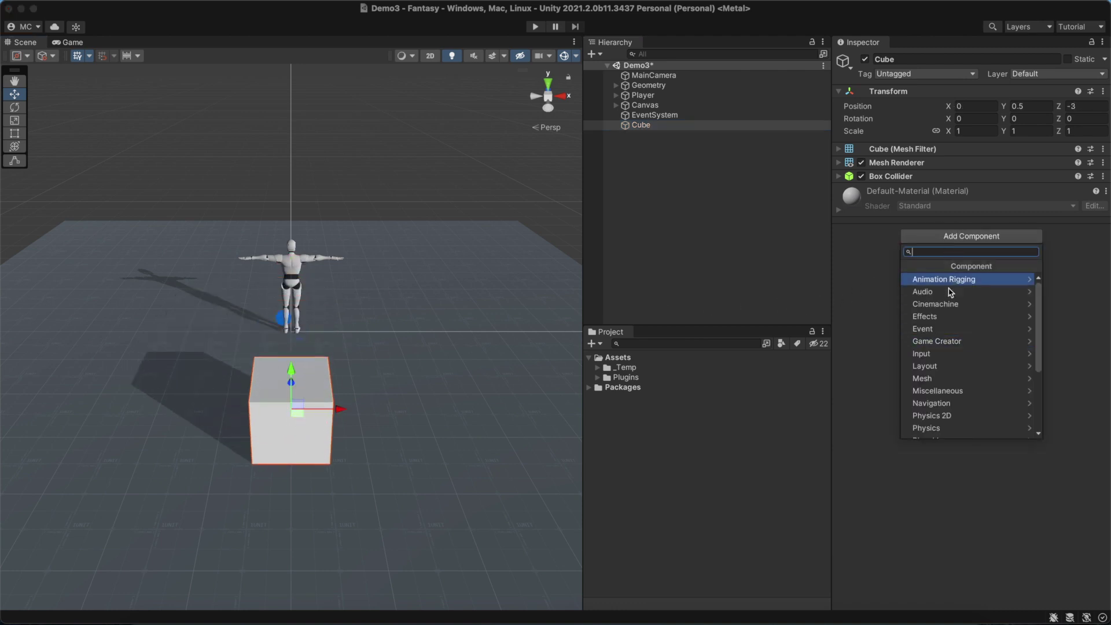
left_click(943, 341)
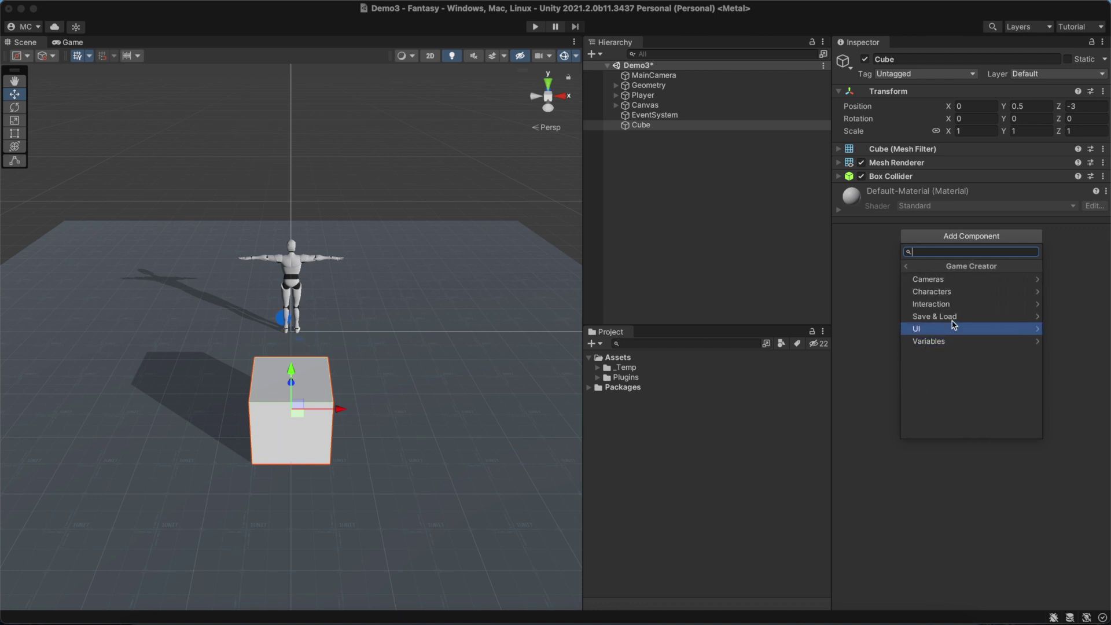
left_click(951, 316)
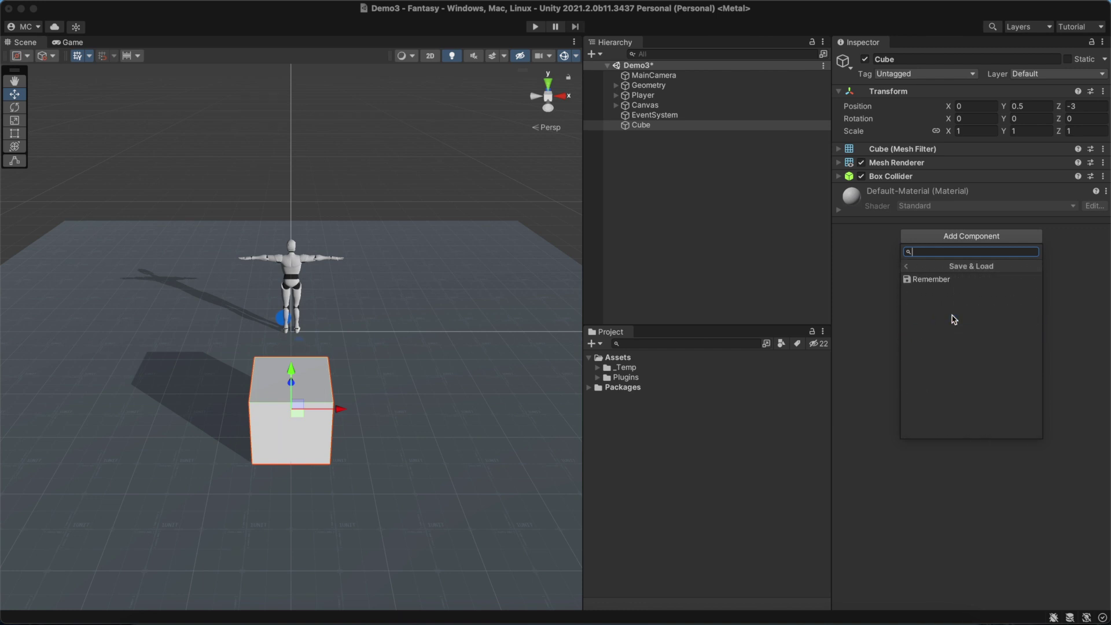
left_click(954, 280)
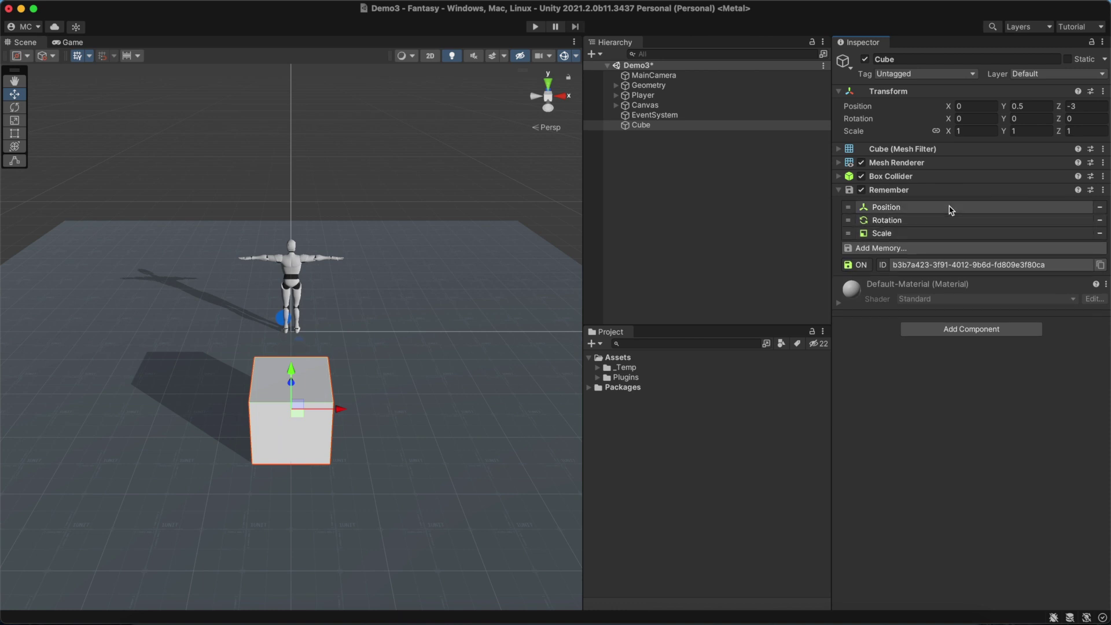
key("super+s")
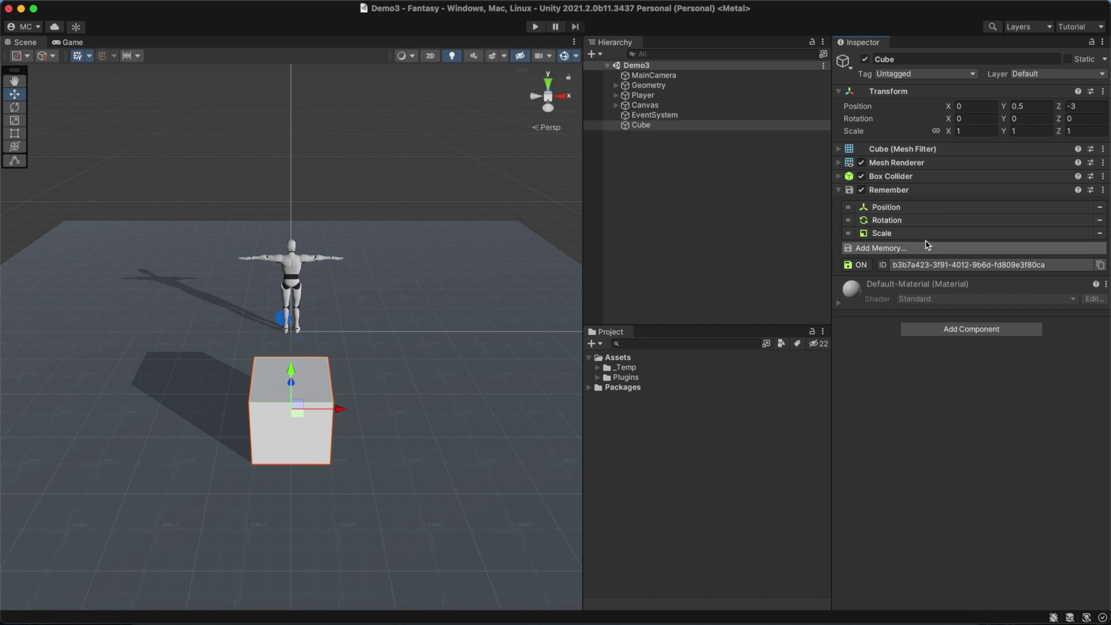
Start play mode and move the cube right and back in the Scene view
left_click(542, 29)
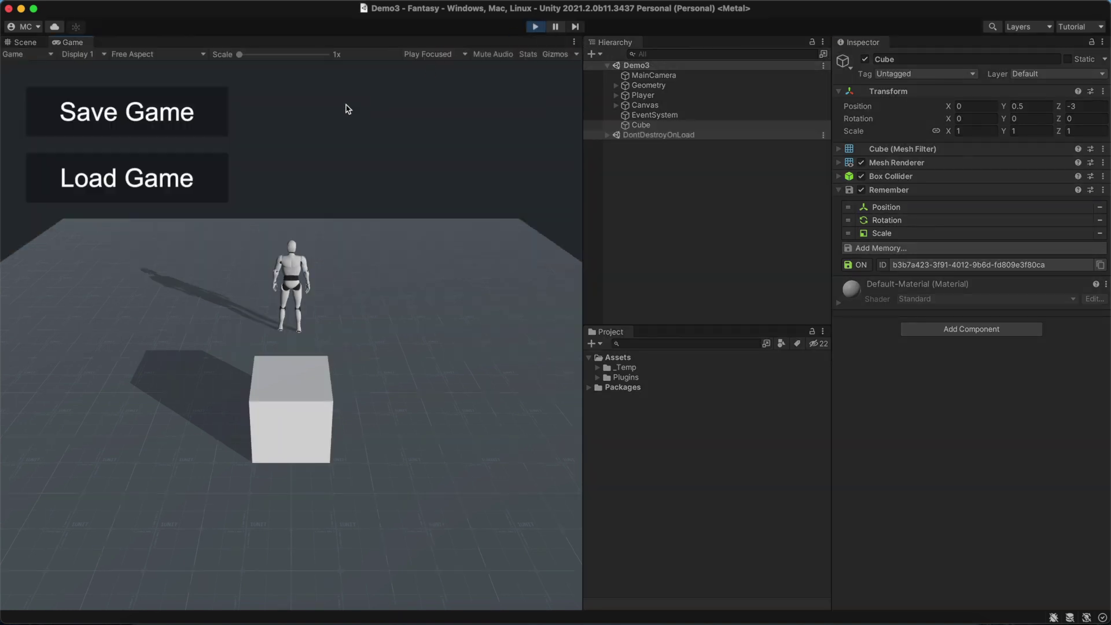
left_click(22, 44)
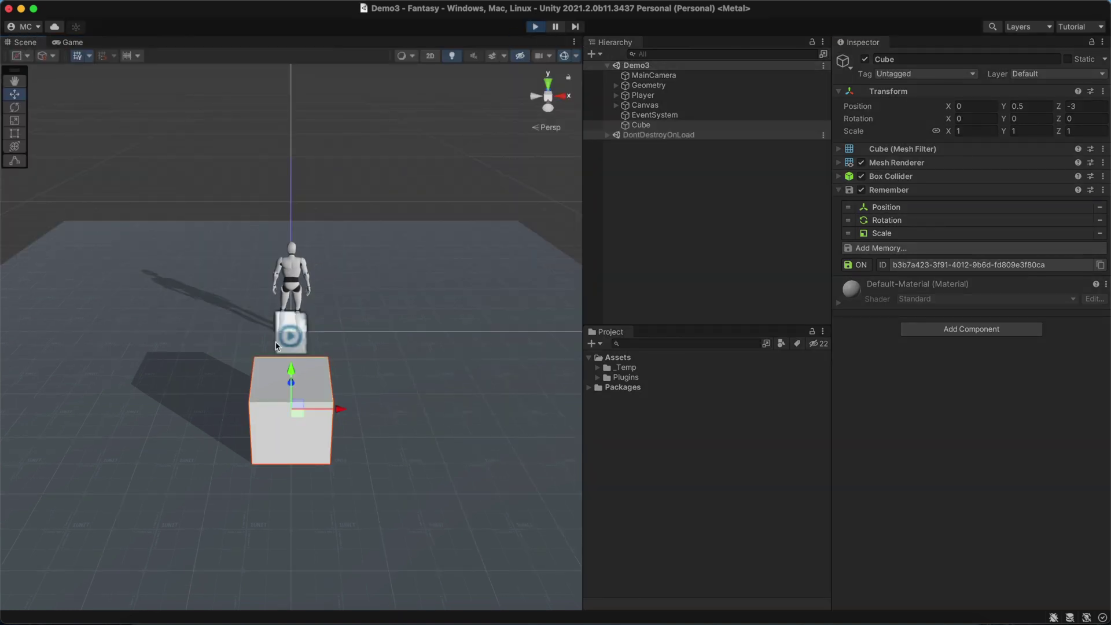
left_click_drag(297, 408, 475, 265)
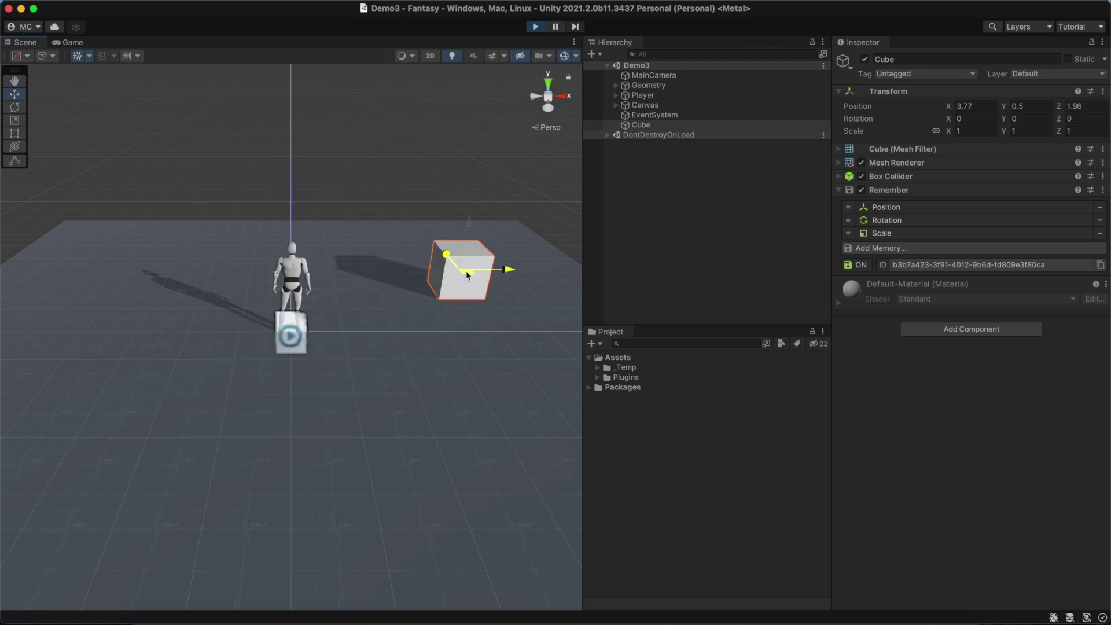
left_click(60, 44)
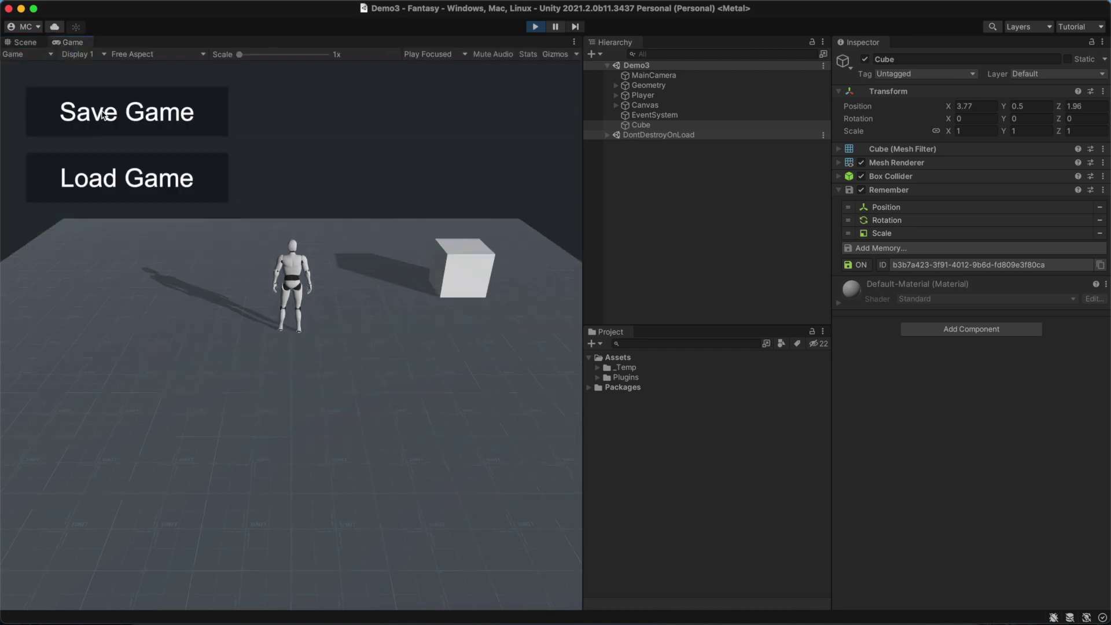
Move the cube to the front left, then press Load Game to restore it to X 3.77, Z 1.96
left_click(35, 46)
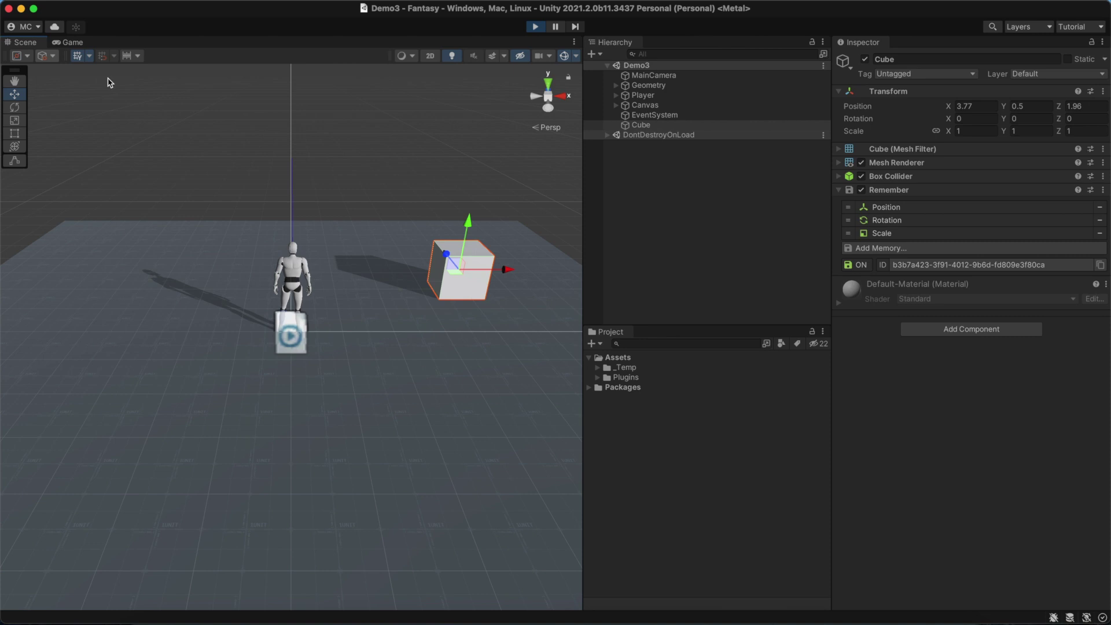
left_click_drag(454, 273, 101, 405)
left_click(81, 45)
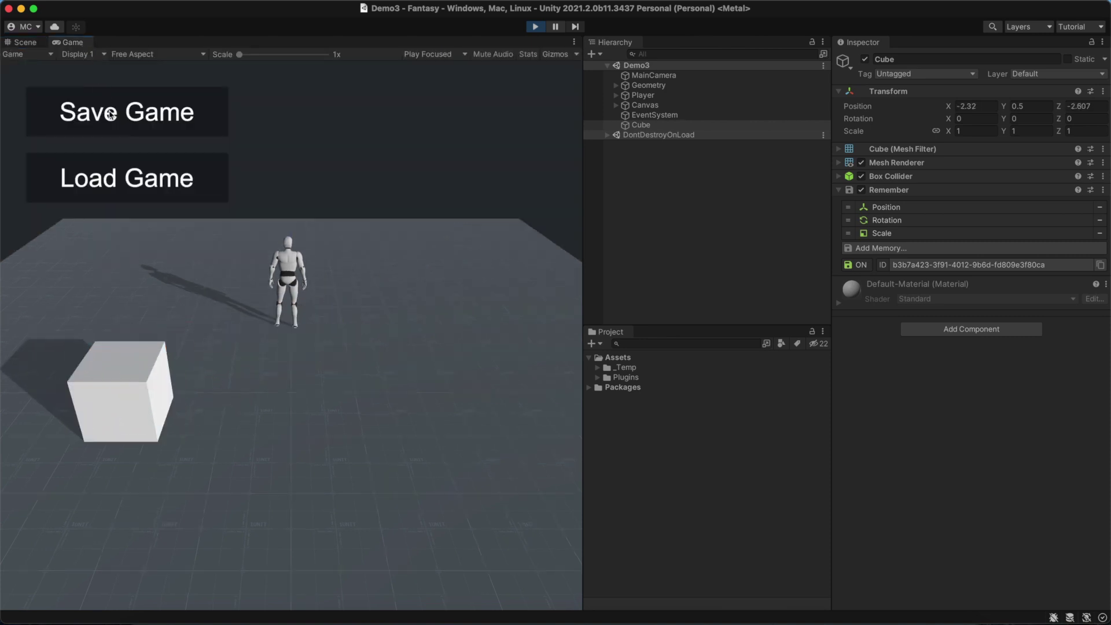
left_click(129, 185)
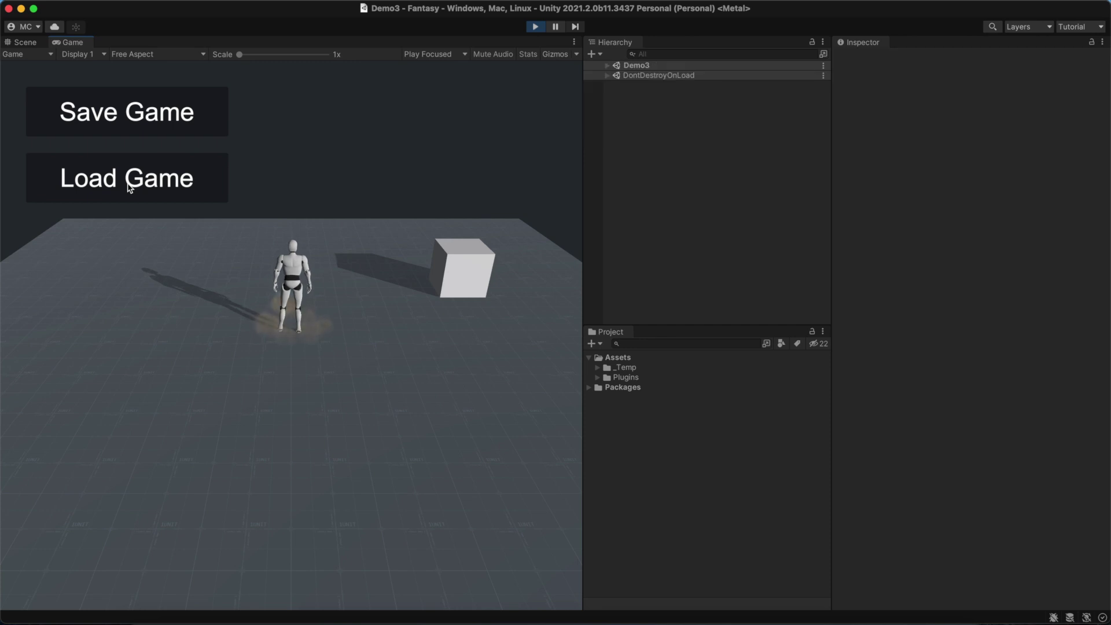